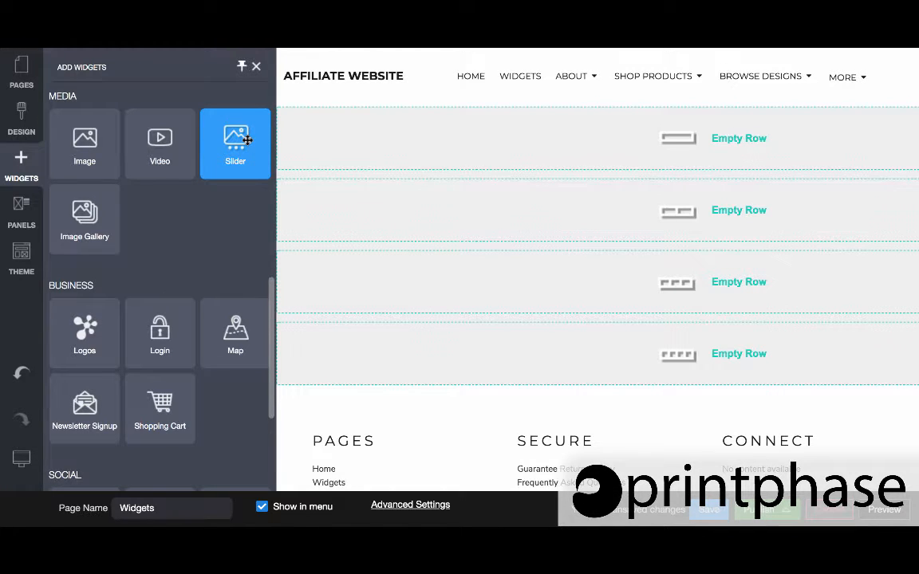
- Add a Slider widget to the first empty row of the Widgets page and dismiss its initial settings
left_click_drag(247, 140, 390, 142)
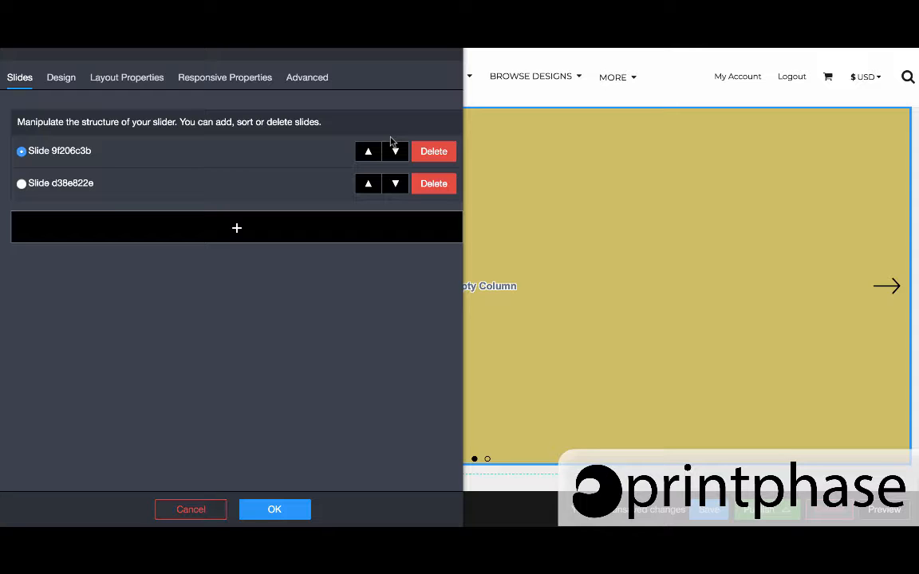
left_click(185, 511)
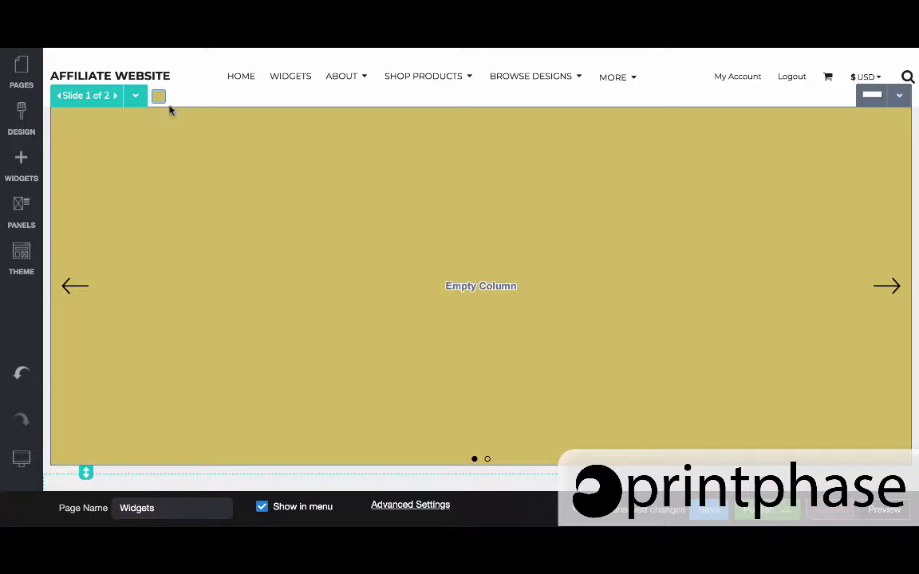
- Set the slider's arrow style to Arrow 7 in its design settings
left_click(136, 96)
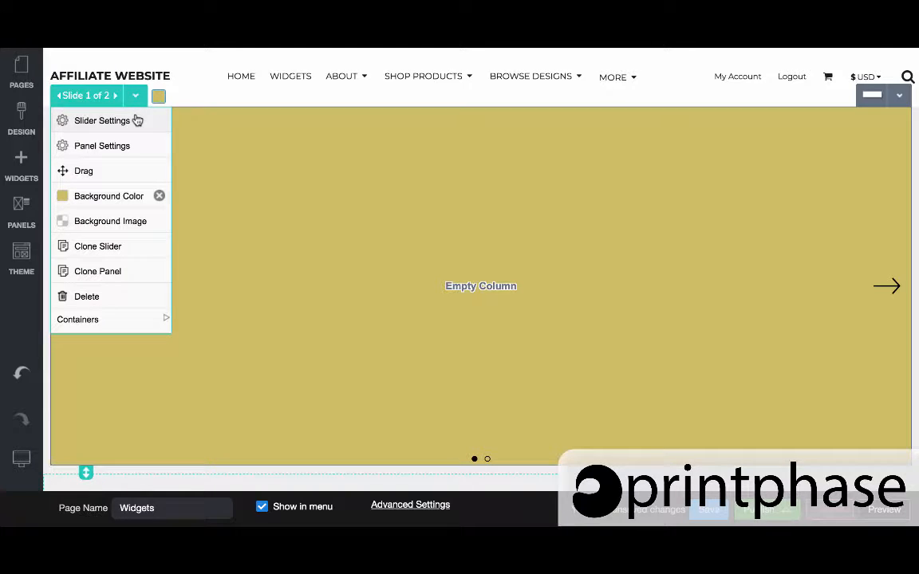
left_click(137, 118)
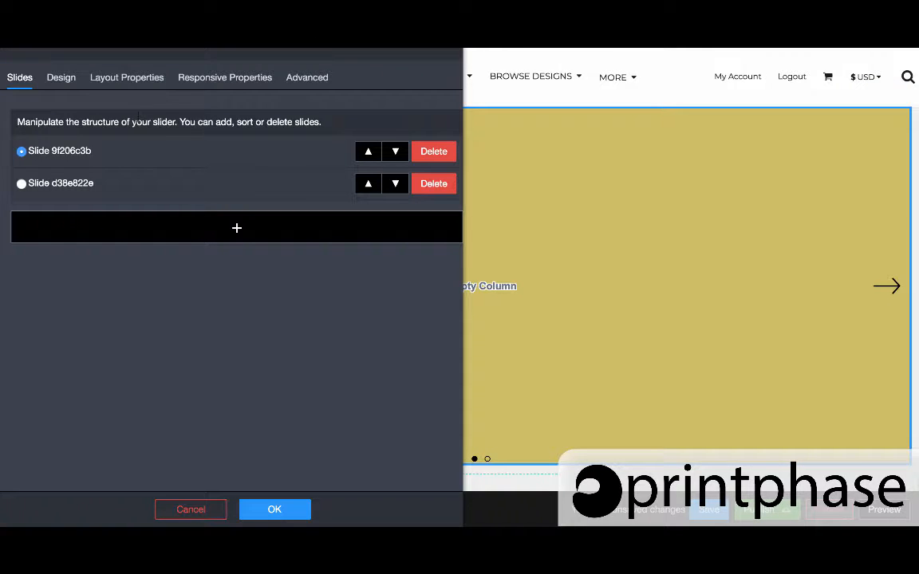
left_click(69, 78)
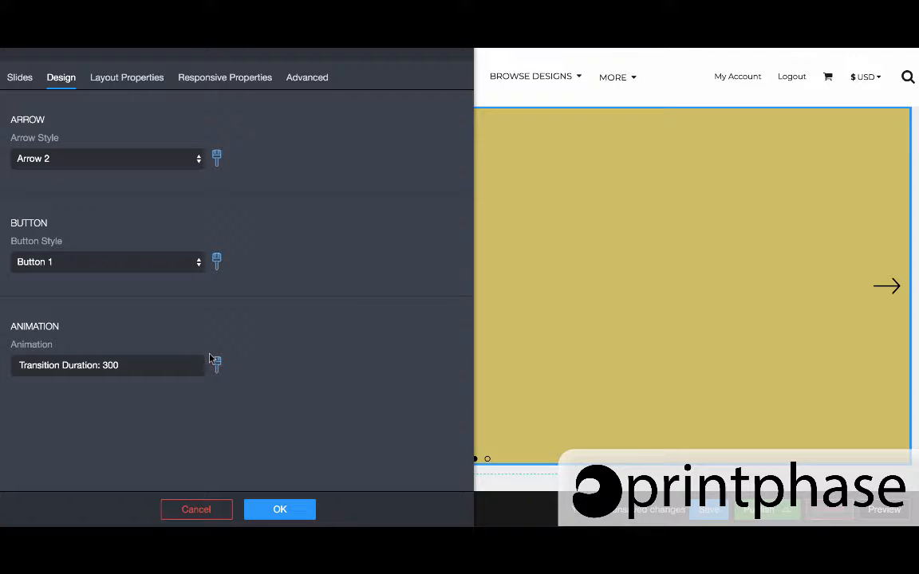
left_click(189, 157)
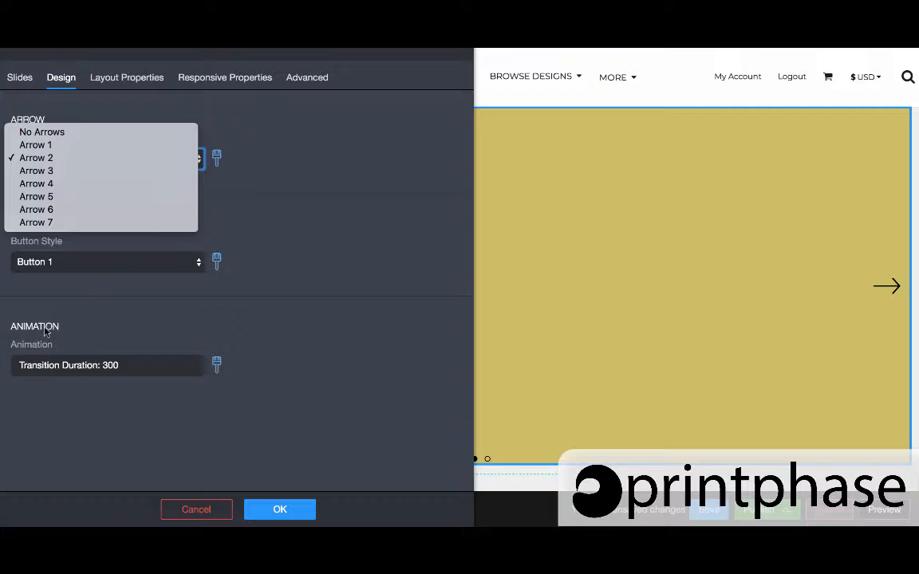
left_click(44, 185)
left_click(73, 159)
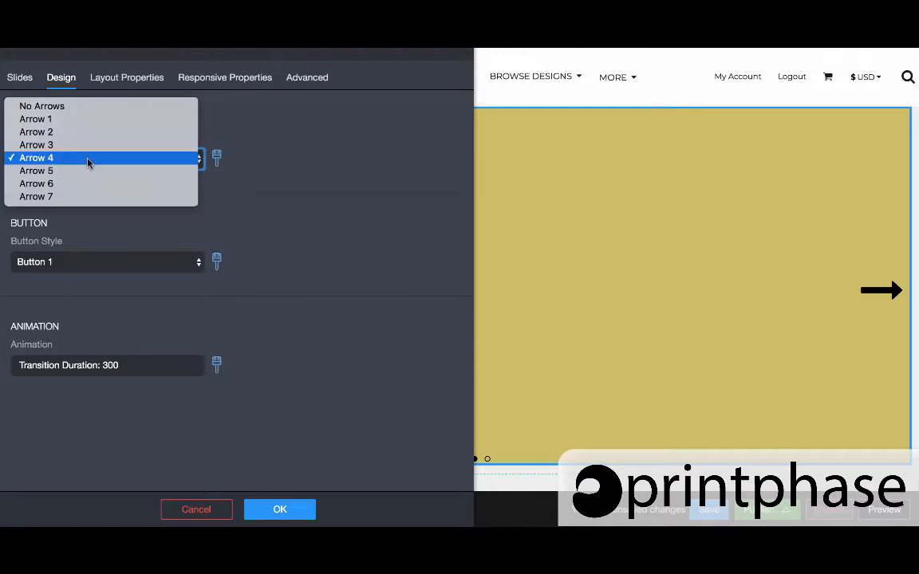
left_click(88, 185)
left_click(89, 163)
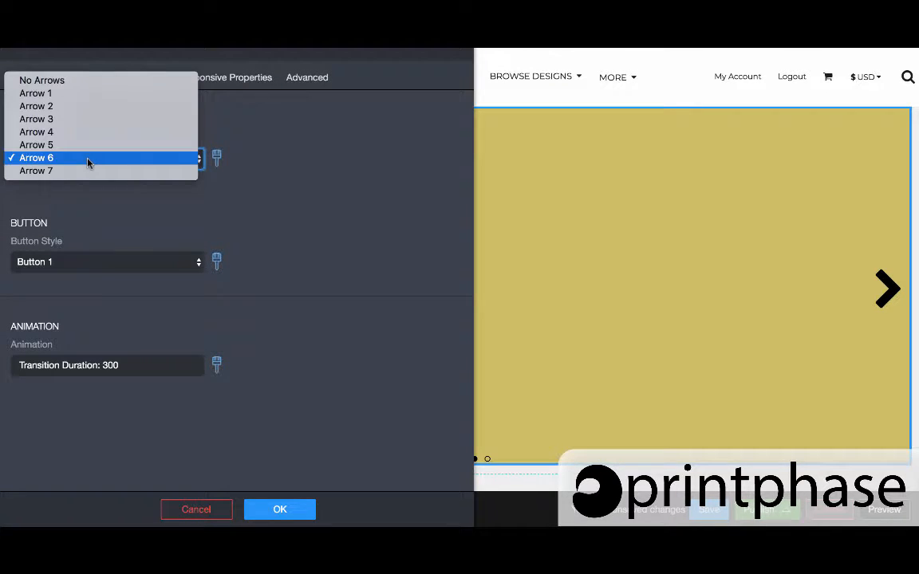
left_click(93, 170)
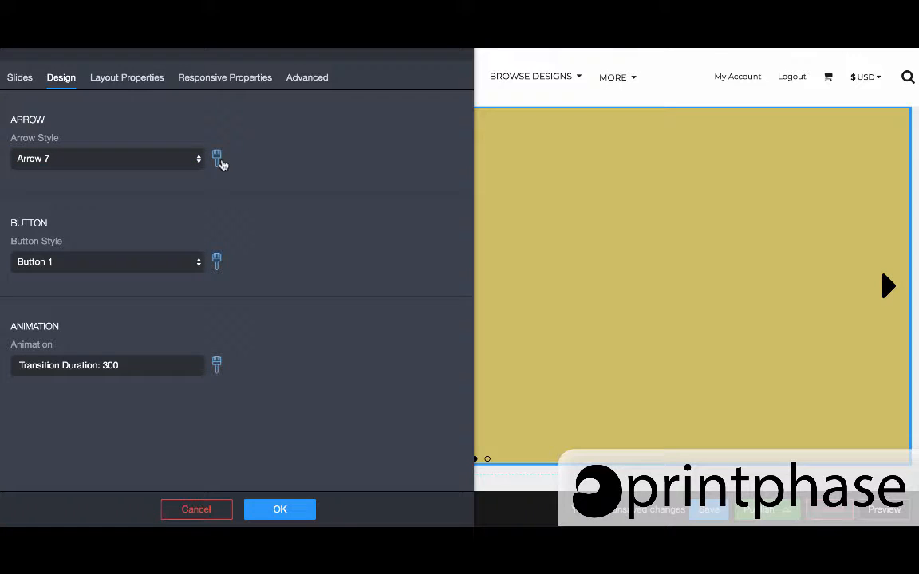
- Slightly enlarge the slider arrows and adjust the arrow inset
left_click(218, 159)
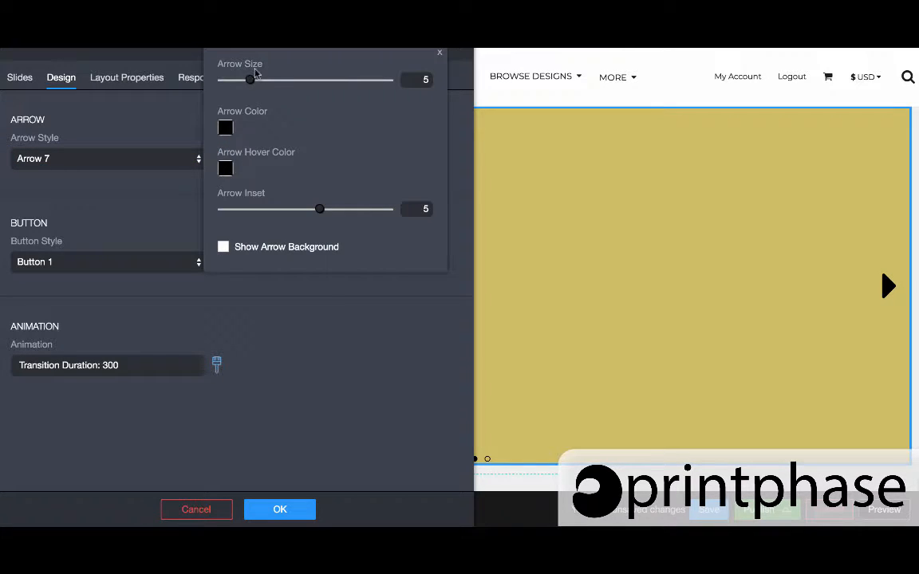
left_click_drag(250, 80, 255, 80)
mouse_move(319, 211)
left_mouse_down()
mouse_move(297, 215)
mouse_move(326, 215)
mouse_move(315, 214)
left_mouse_up()
left_click(134, 220)
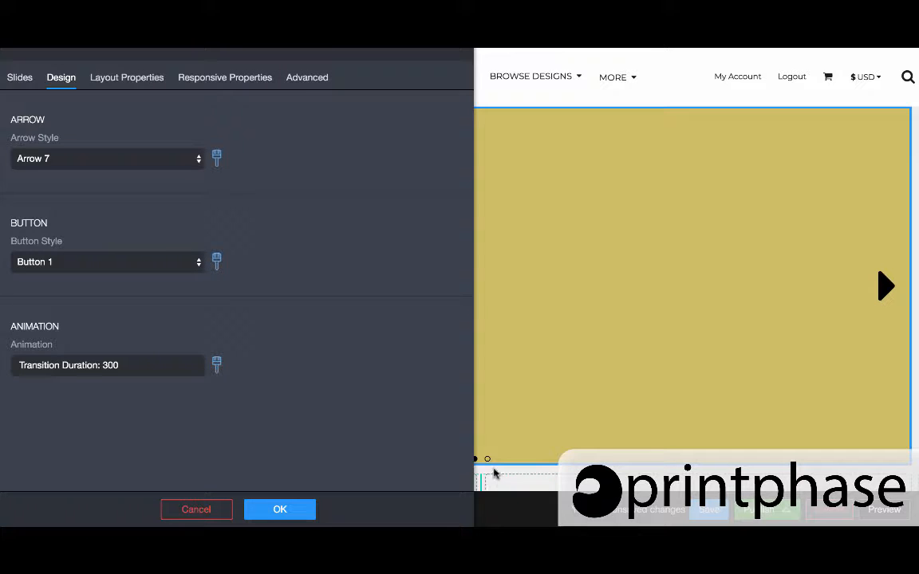
- Set the slider's button style to Button 4
left_click(172, 260)
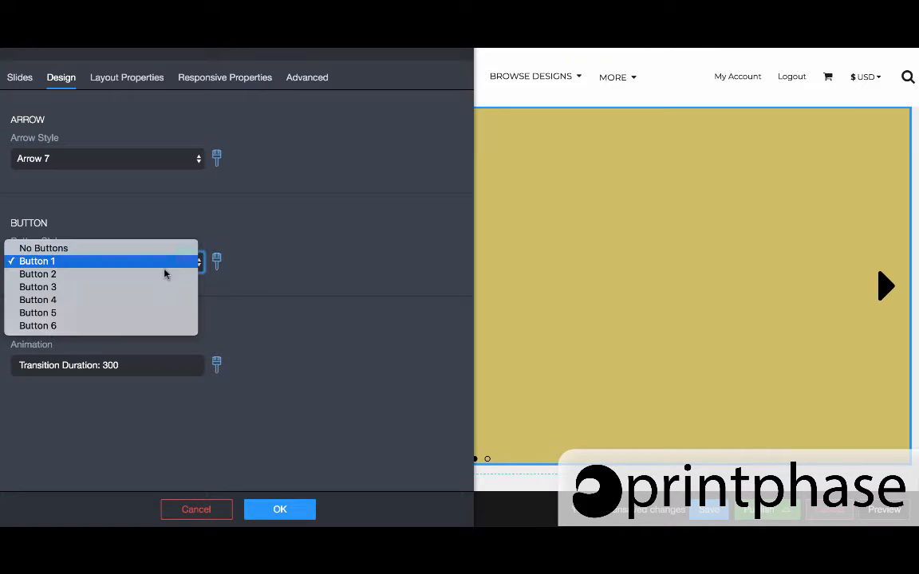
left_click(163, 271)
left_click(157, 269)
left_click(144, 302)
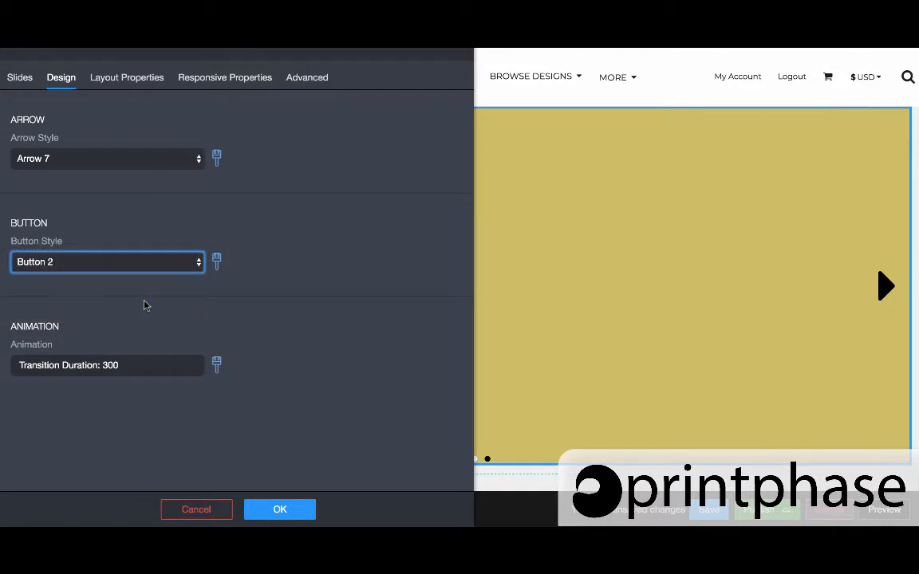
left_click(127, 263)
left_click(124, 255)
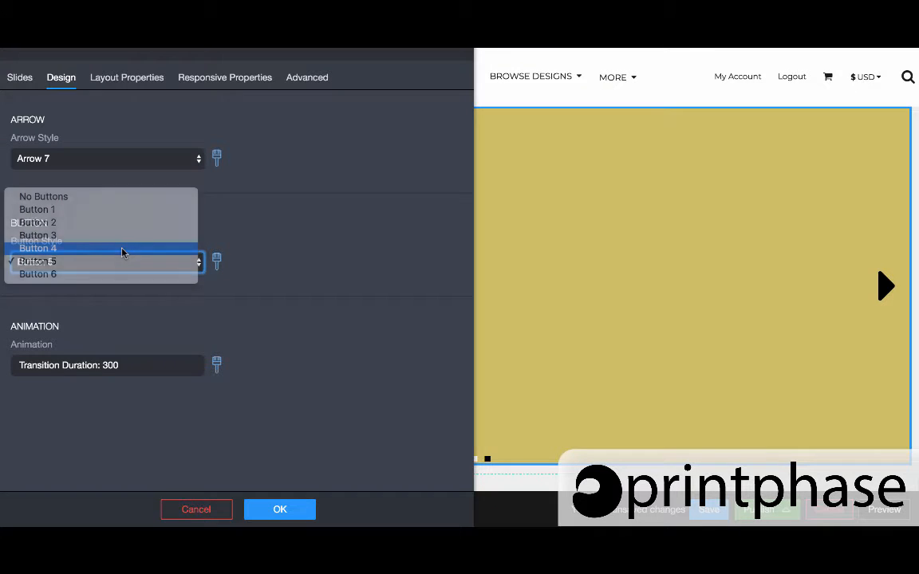
- Set the slider's button size to 7 and increase the button spacing
left_click(216, 261)
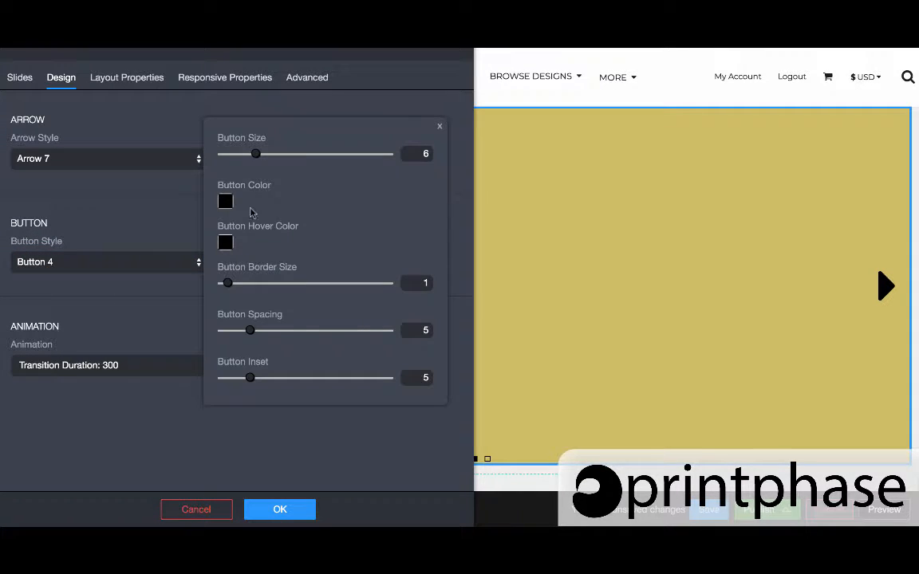
left_click_drag(257, 158, 260, 159)
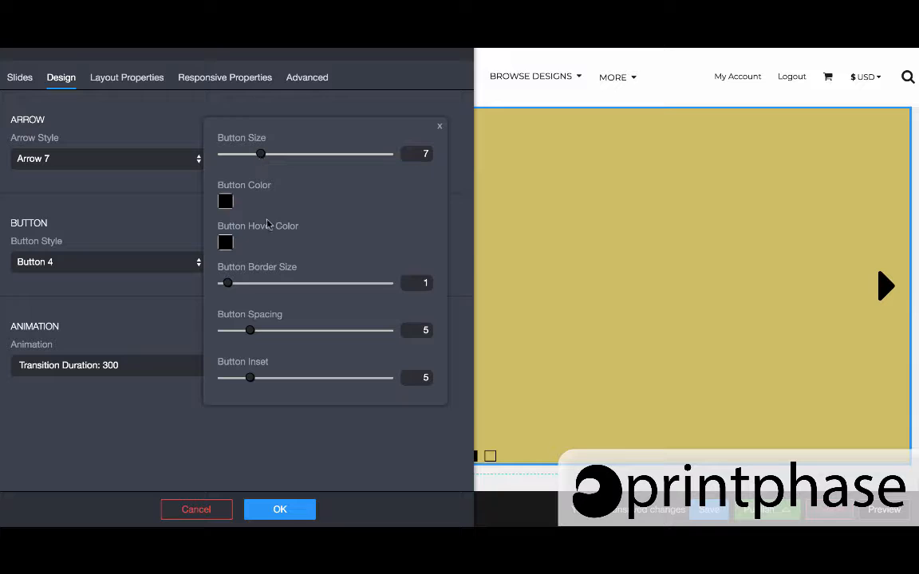
left_click_drag(251, 331, 268, 330)
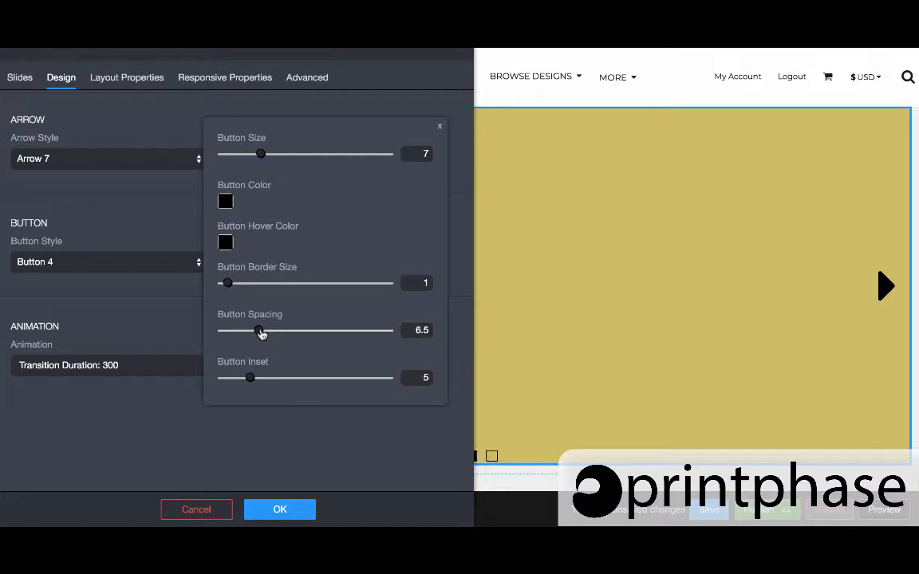
left_click(120, 316)
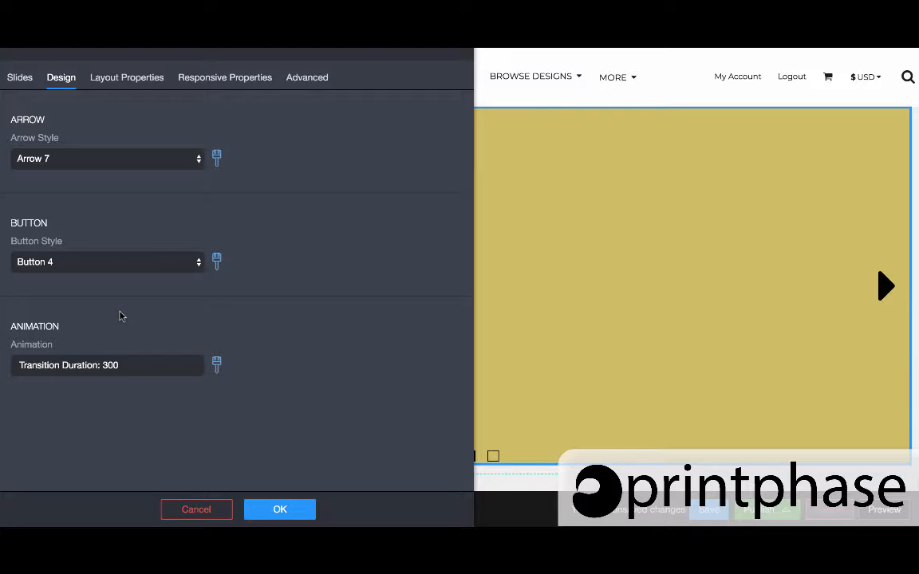
- Review the slider's animation options and apply the slider settings
left_click(216, 366)
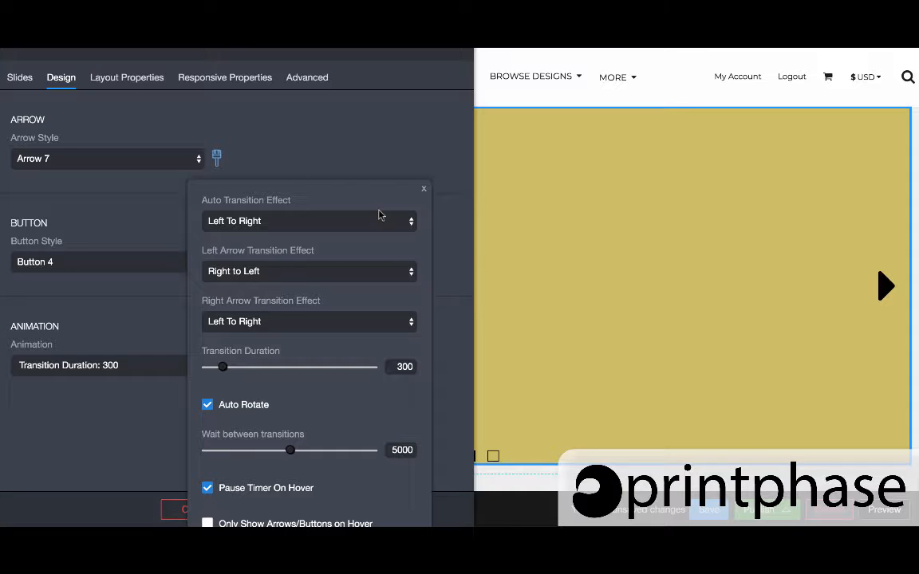
left_click(401, 103)
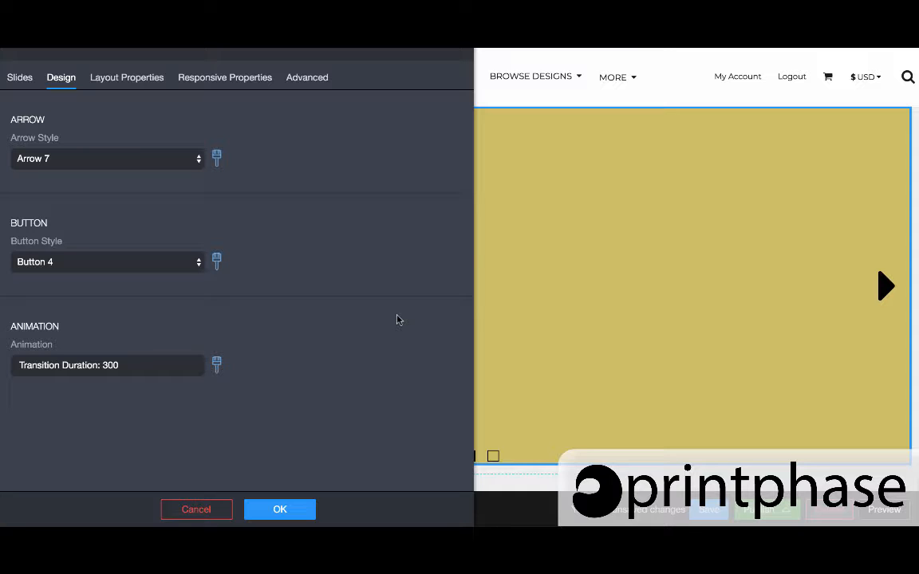
left_click(279, 511)
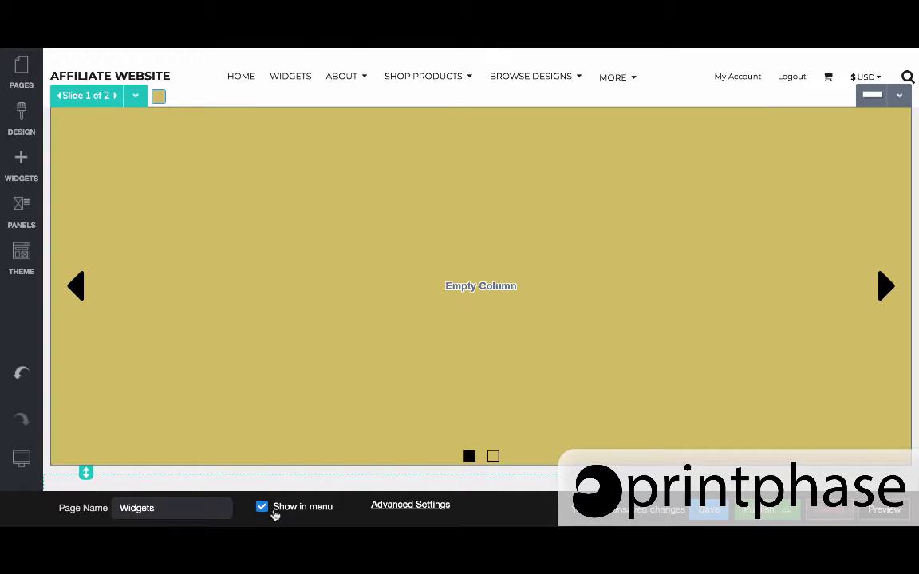
left_click(137, 97)
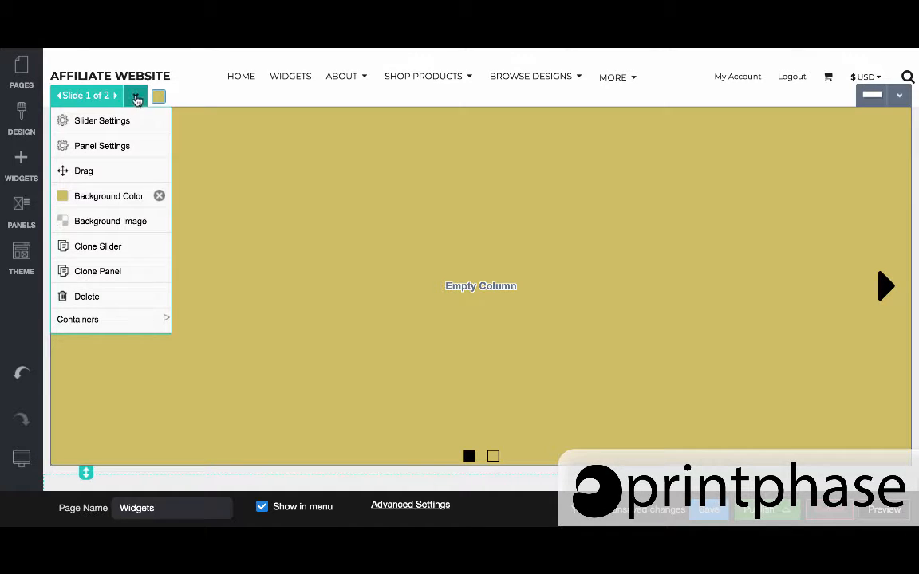
left_click(388, 221)
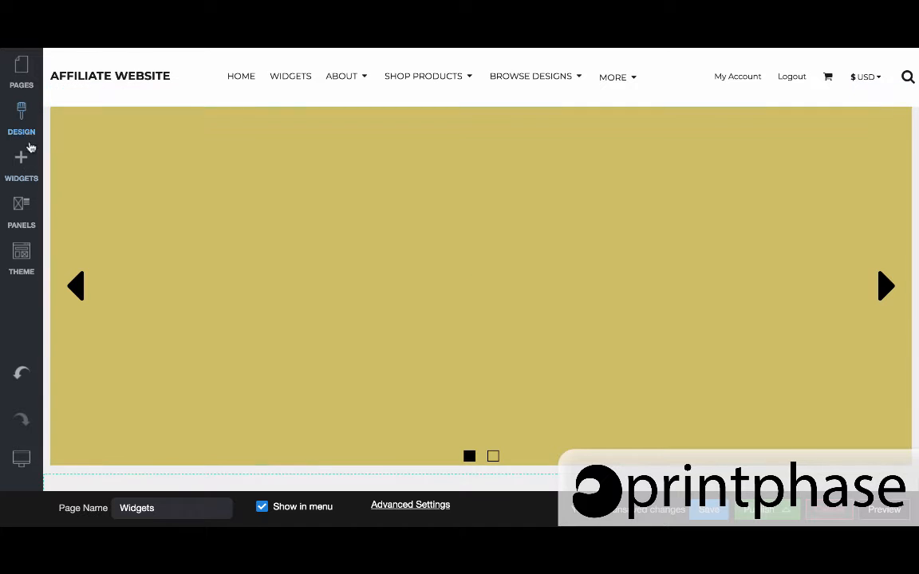
- Add a Button widget with the text Click Here to slide 1 and move it down towards the slide's centre
left_click(23, 171)
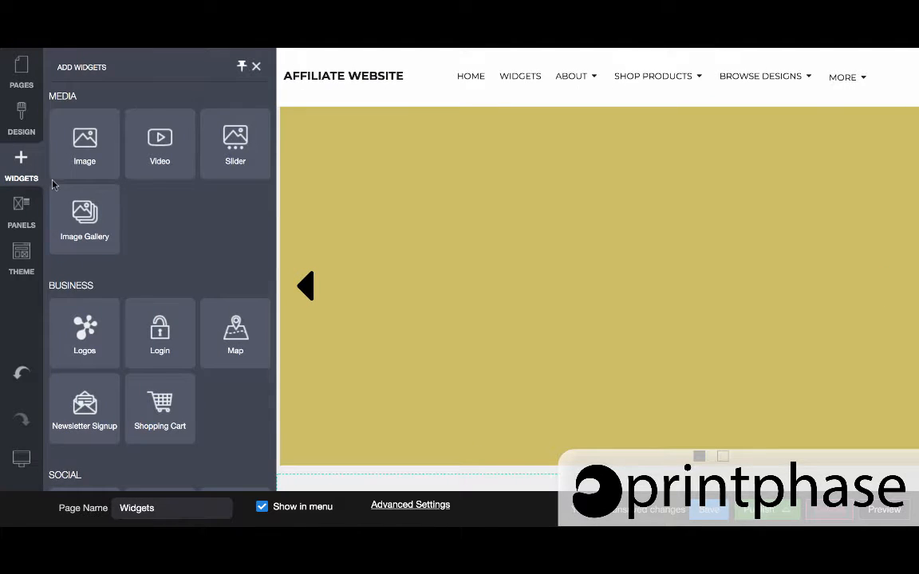
scroll(117, 195, "up", 8)
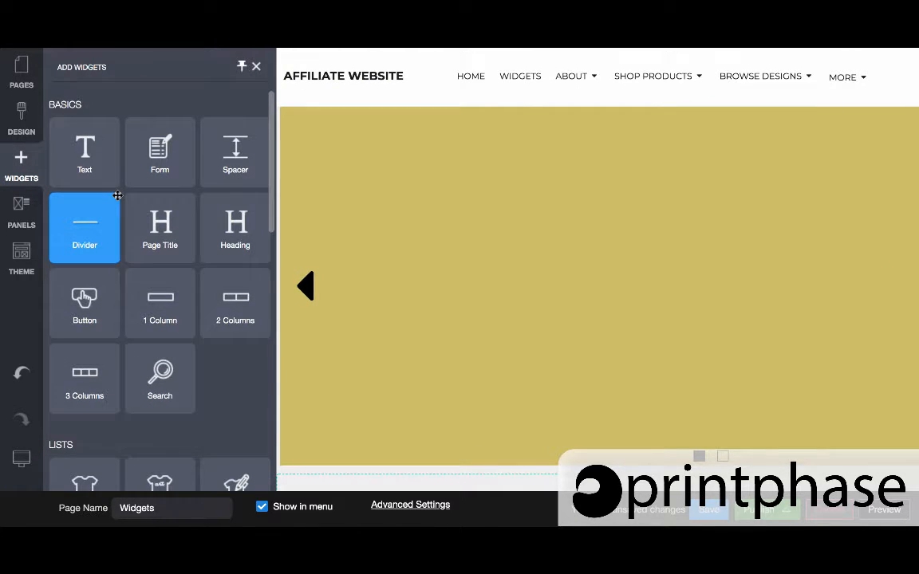
left_click_drag(85, 303, 560, 267)
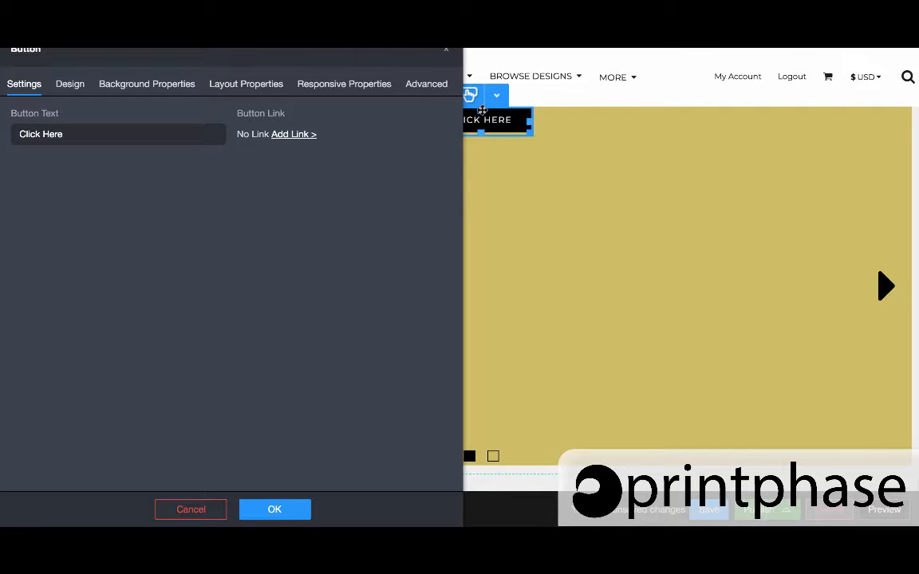
left_click_drag(482, 110, 470, 243)
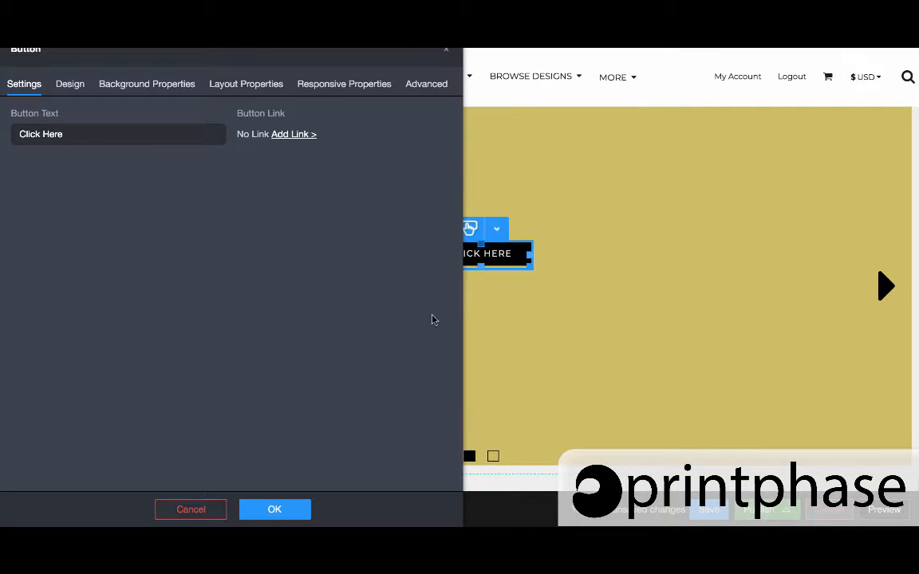
left_click(274, 508)
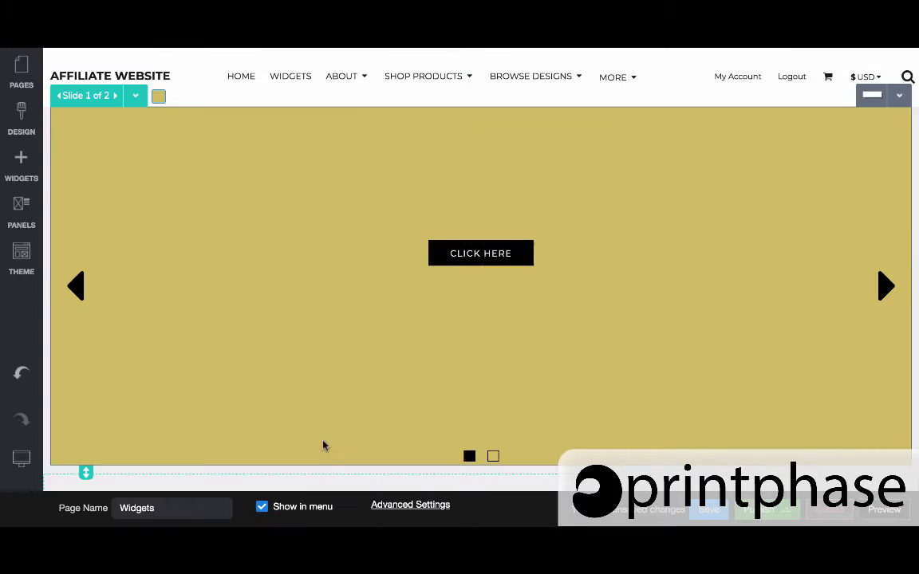
- Delete the Click Here button from slide 1
left_click(390, 272)
left_click(495, 229)
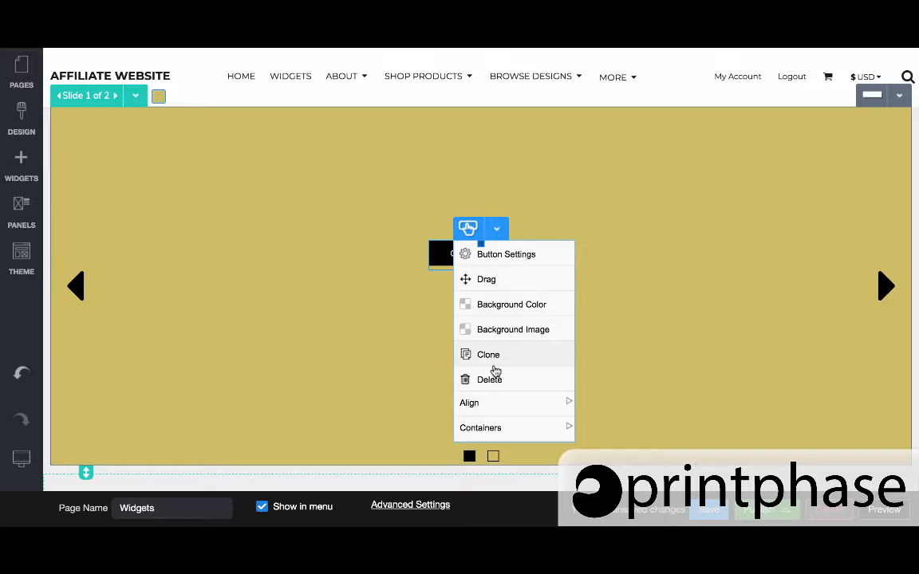
left_click(489, 380)
left_click(408, 312)
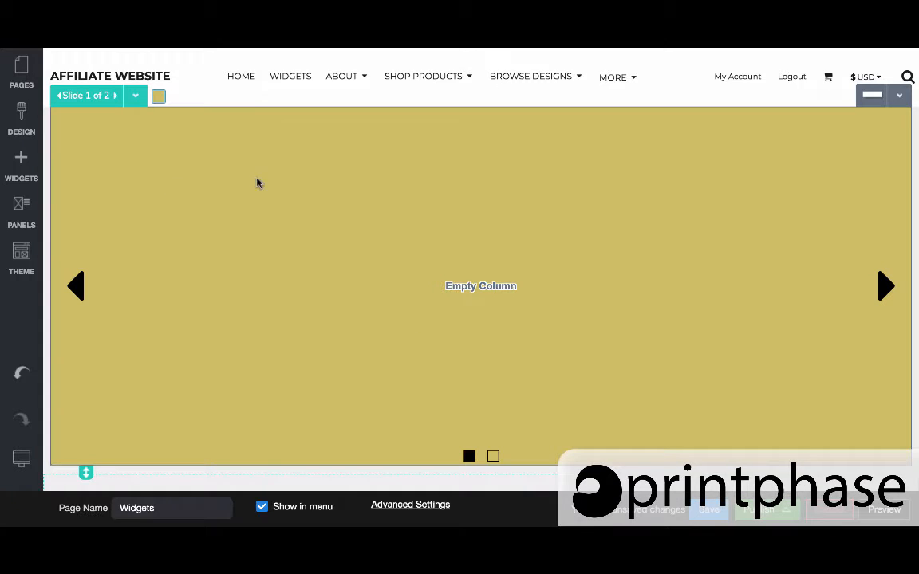
- Set the number of fluid columns in slide 1's panel to 2 and apply the panel settings
left_click(135, 96)
left_click(101, 146)
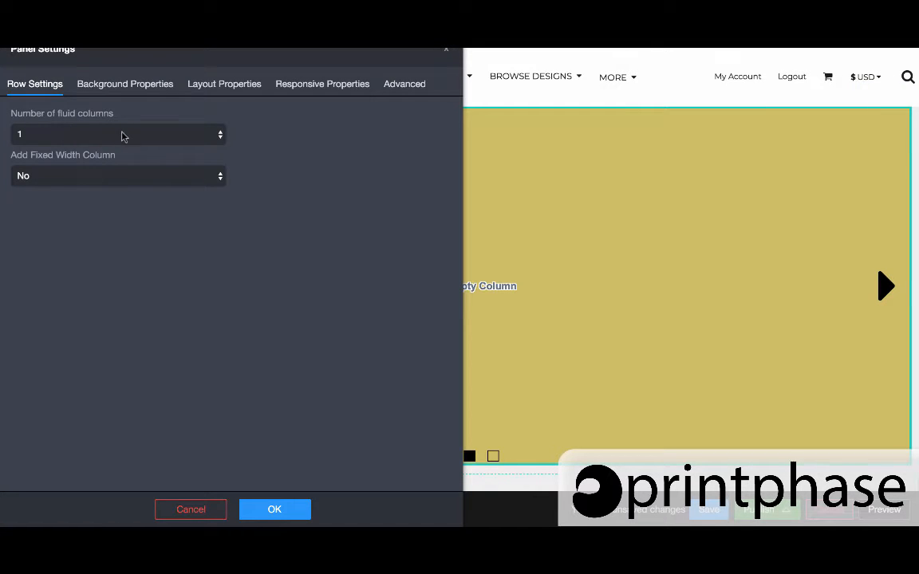
left_click(119, 137)
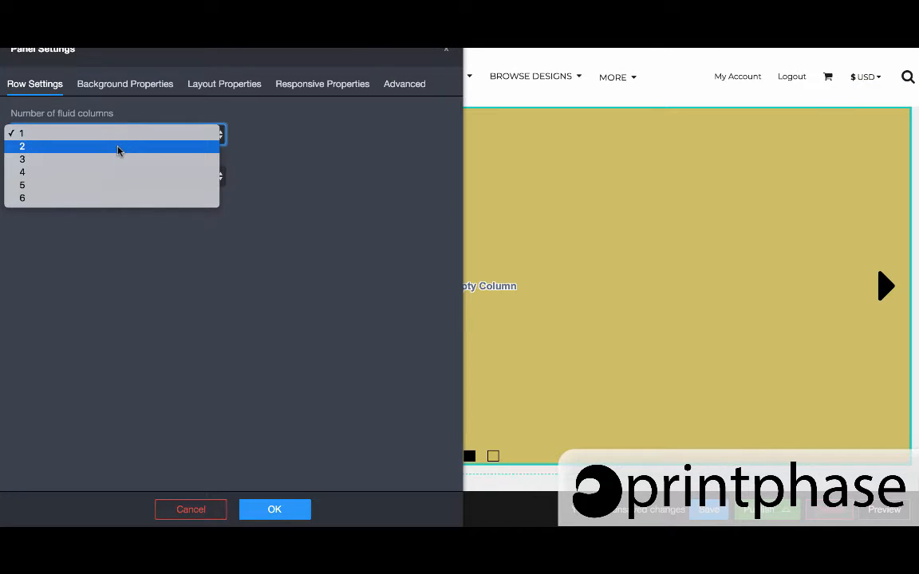
left_click(117, 148)
left_click(275, 511)
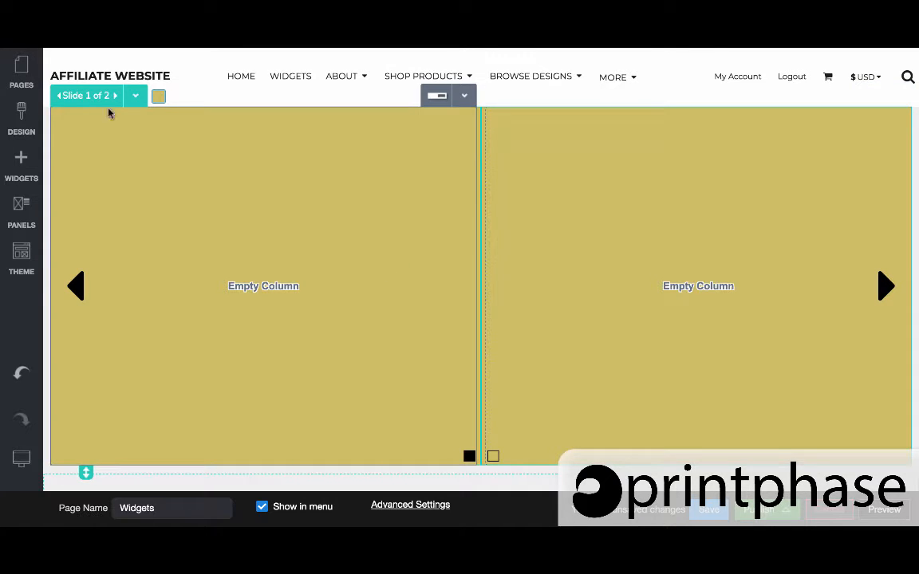
- Set slide 1's background colour to the red already in use on the site and confirm the colour
left_click(135, 96)
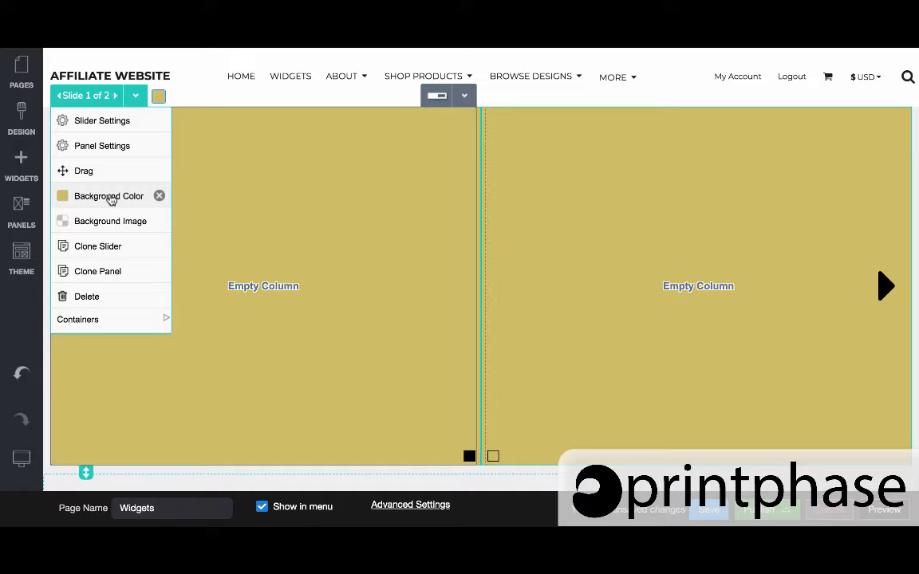
left_click(65, 198)
left_click(89, 192)
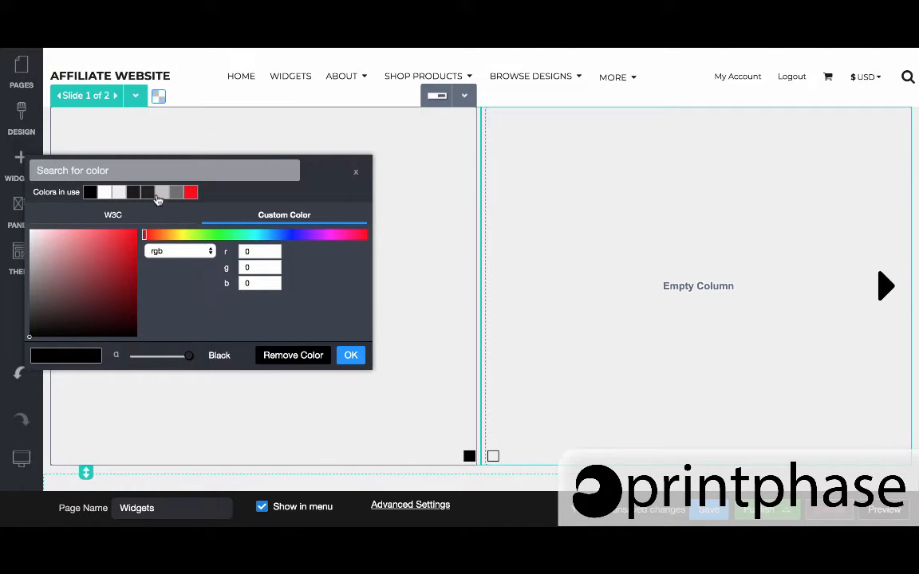
left_click(195, 193)
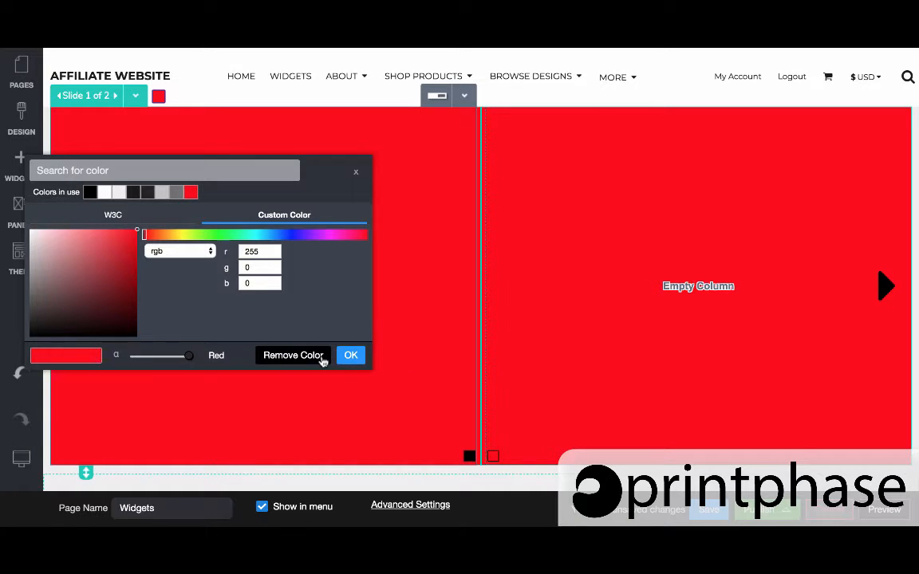
left_click(350, 356)
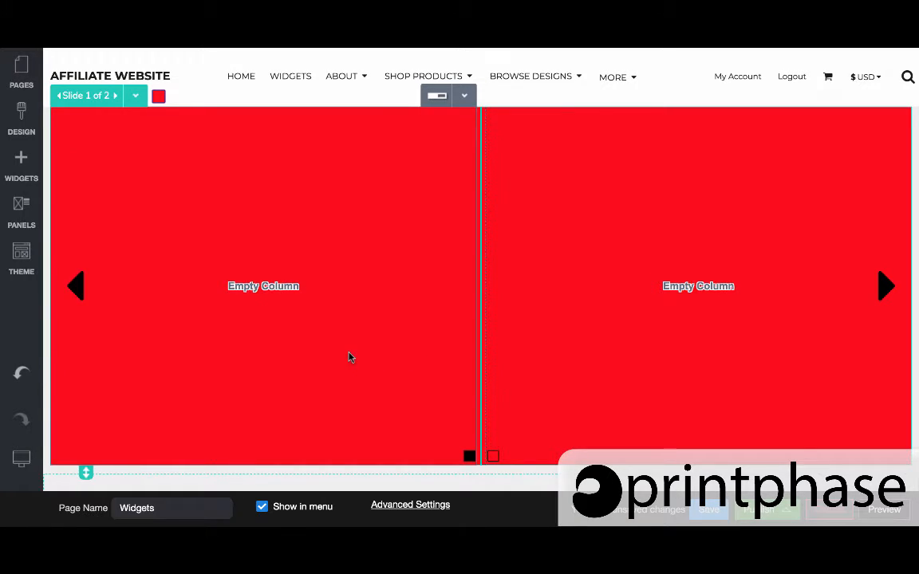
left_click(135, 96)
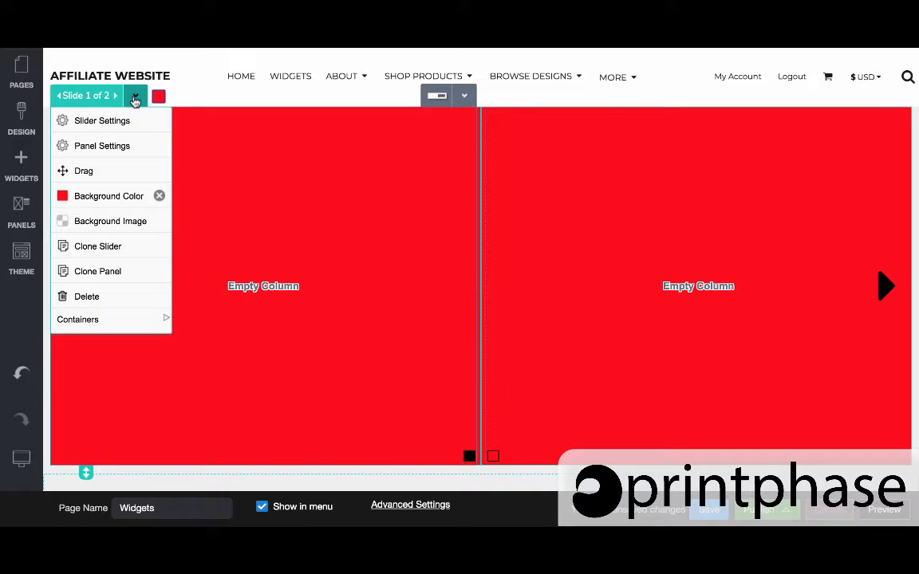
left_click(136, 97)
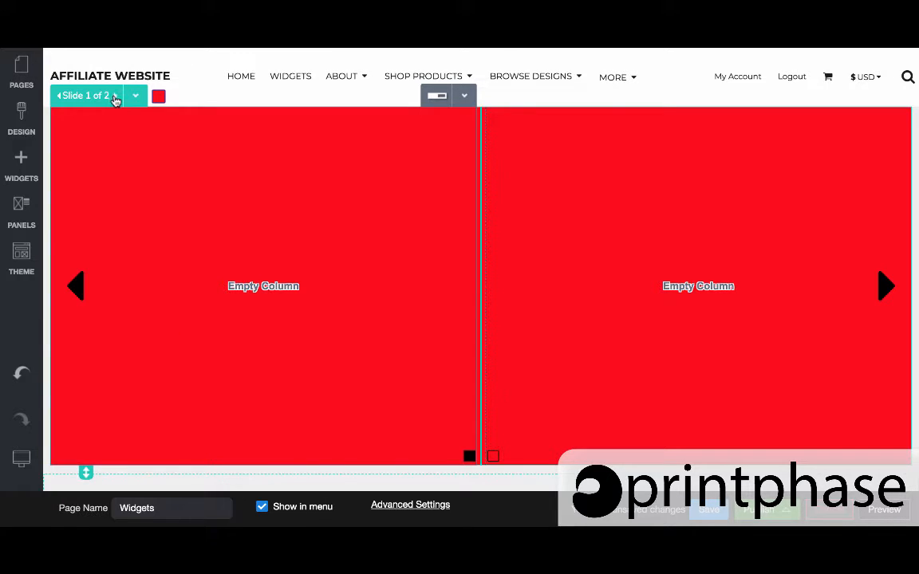
- Go to slide 2, set its panel's number of fluid columns to 4 and apply the panel settings
left_click(114, 96)
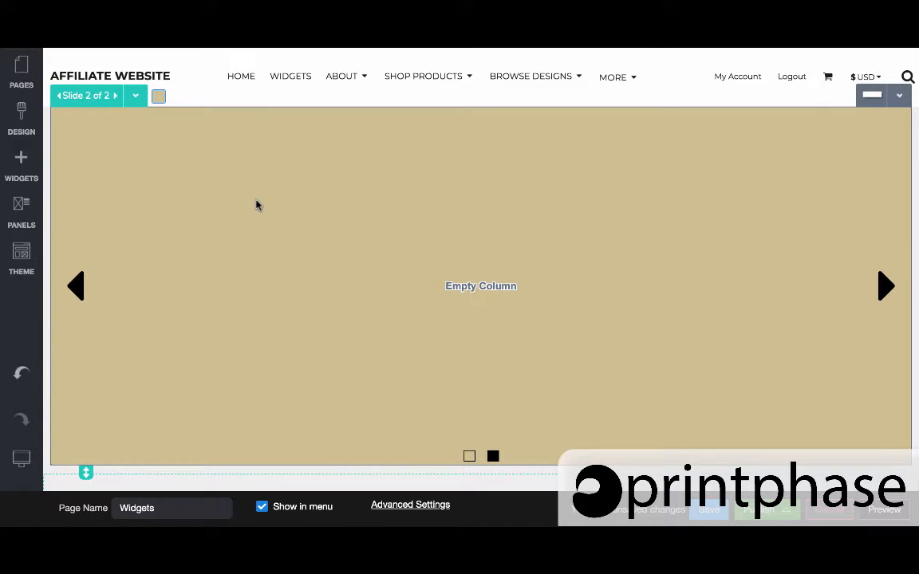
left_click(136, 96)
left_click(118, 143)
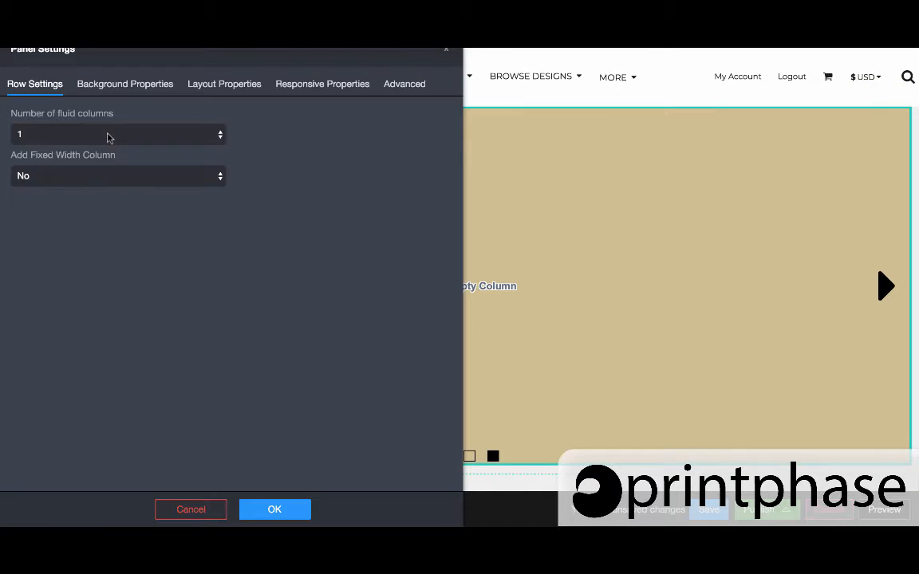
left_click(106, 134)
left_click(112, 172)
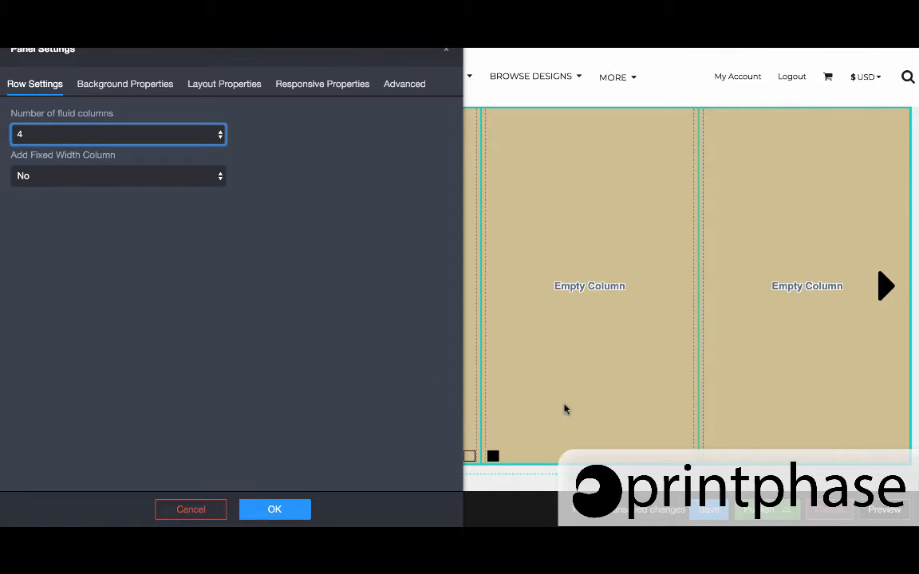
left_click(273, 508)
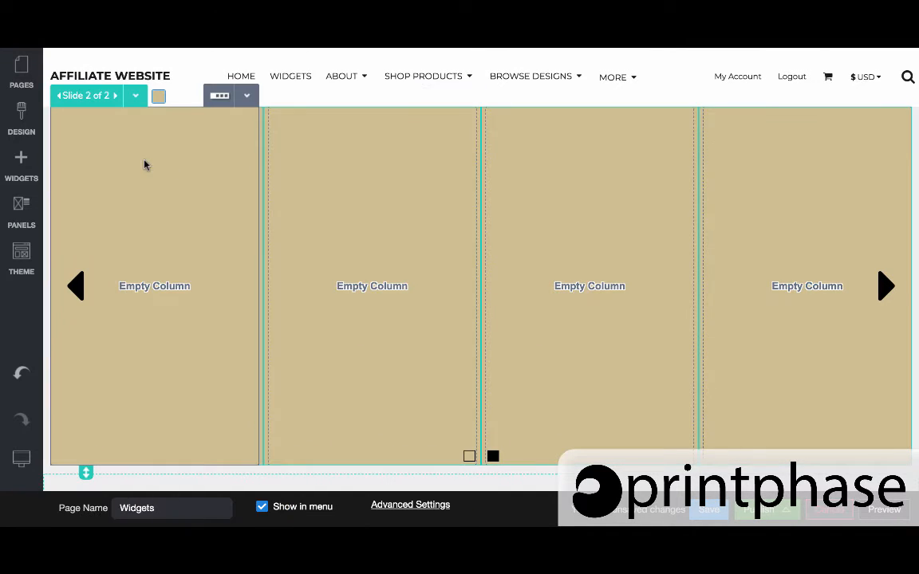
- Add a third slide to the slider's structure and apply the slider settings
left_click(134, 97)
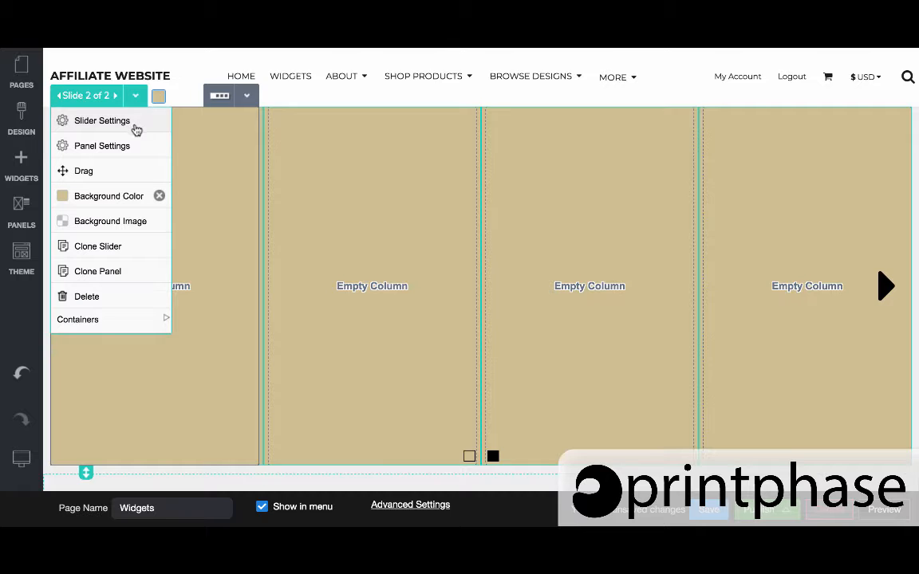
left_click(408, 212)
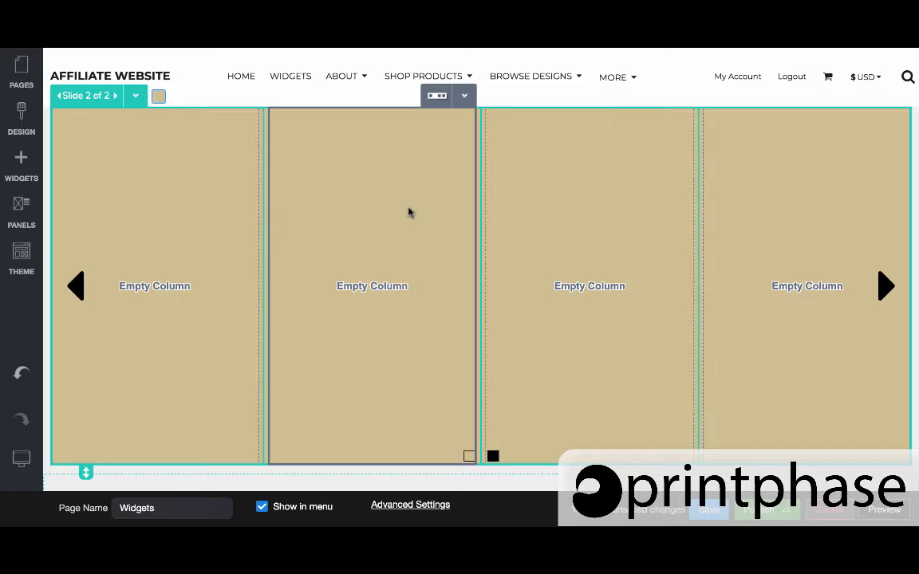
left_click(134, 97)
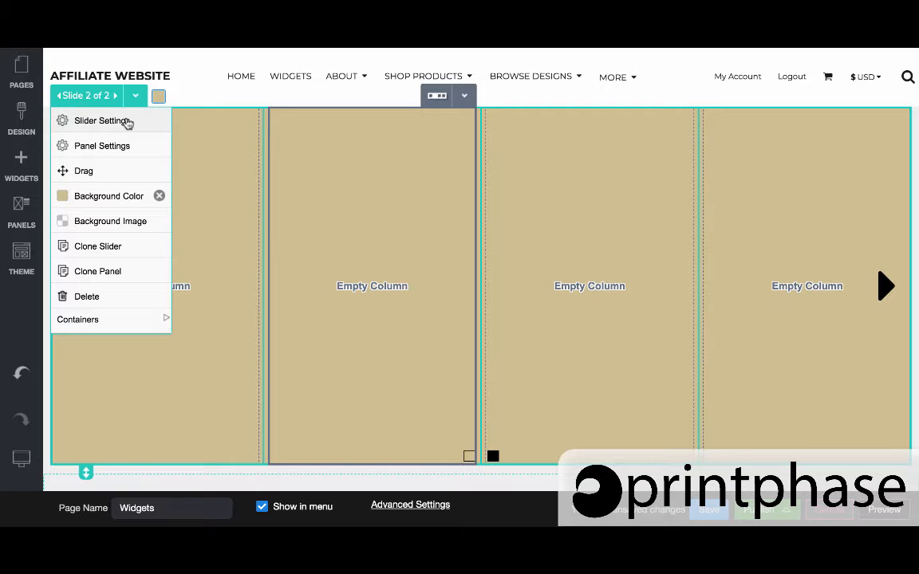
left_click(102, 120)
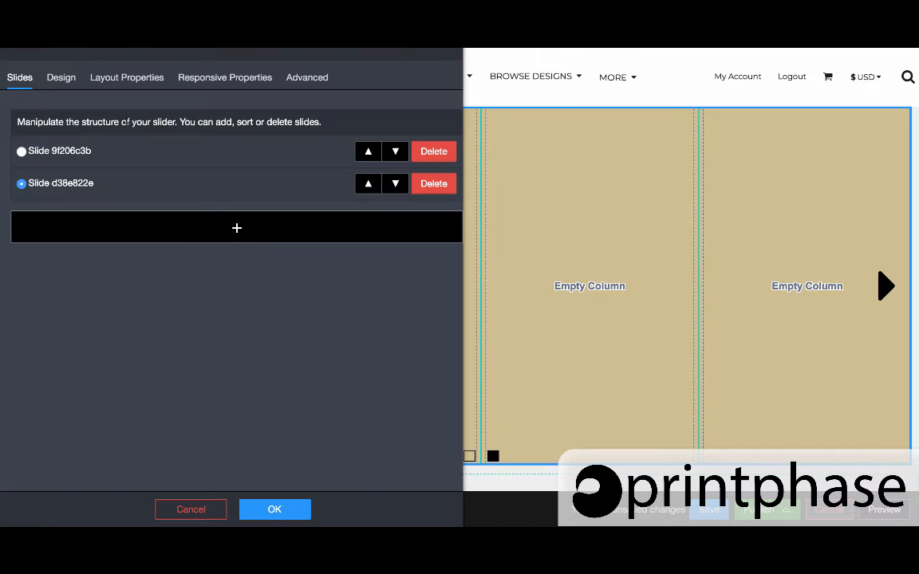
left_click(246, 238)
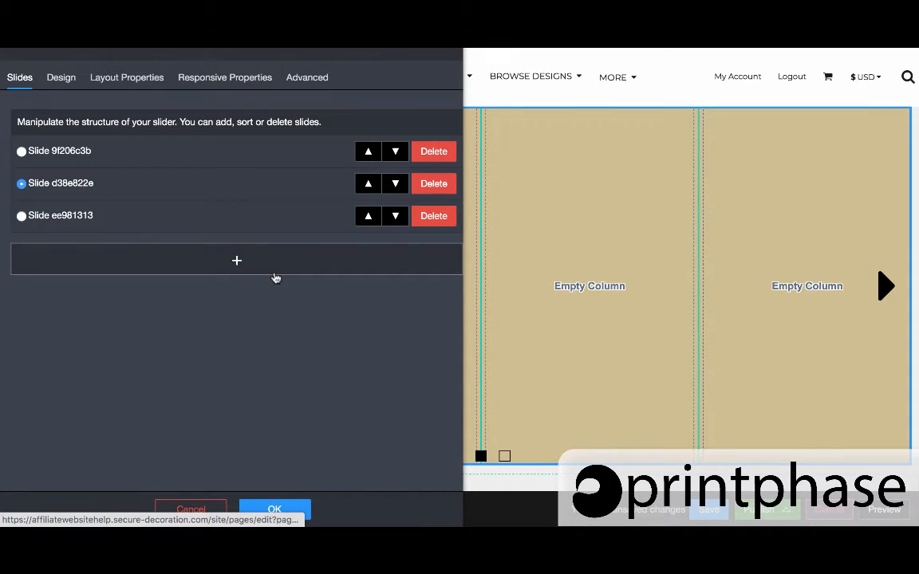
left_click(255, 508)
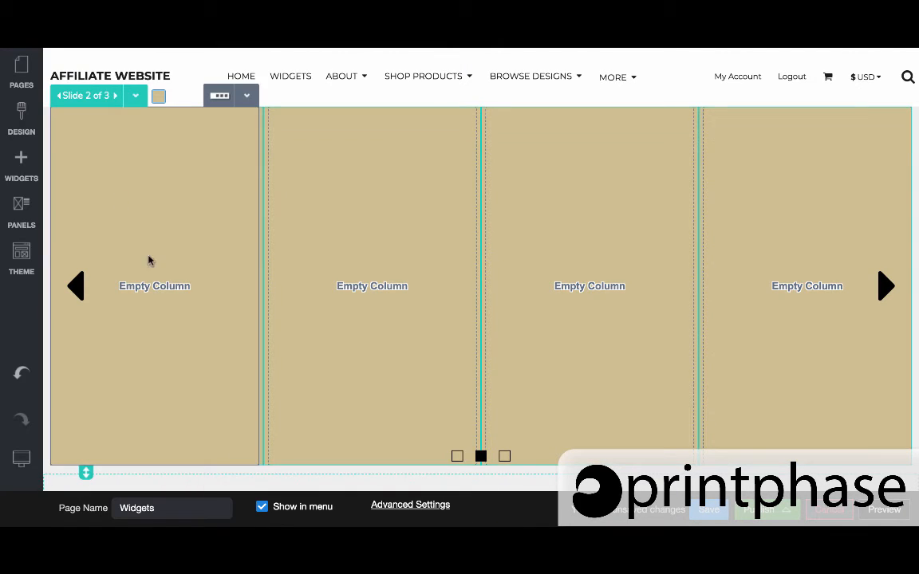
- Move the four-column slide up to first place in the slide order and apply the slider settings
left_click(135, 96)
left_click(117, 120)
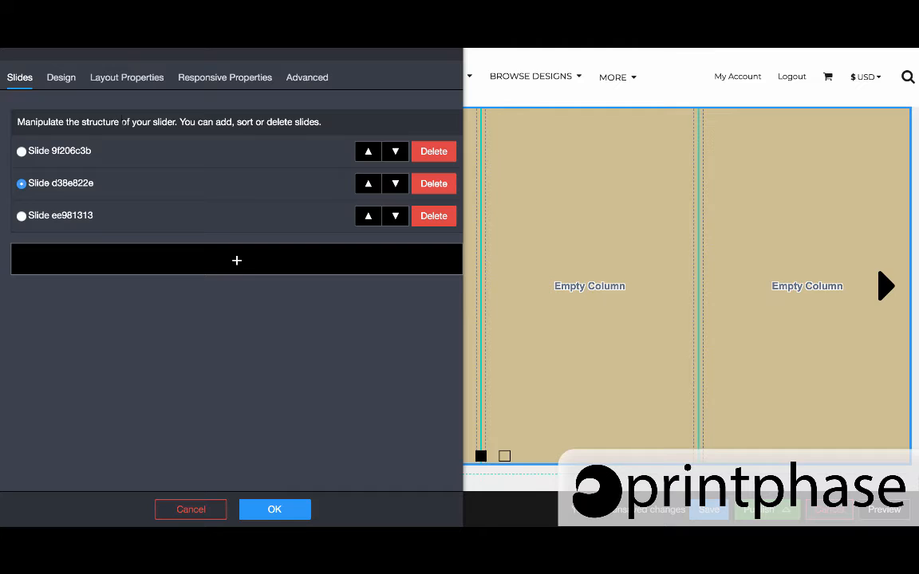
left_click(367, 184)
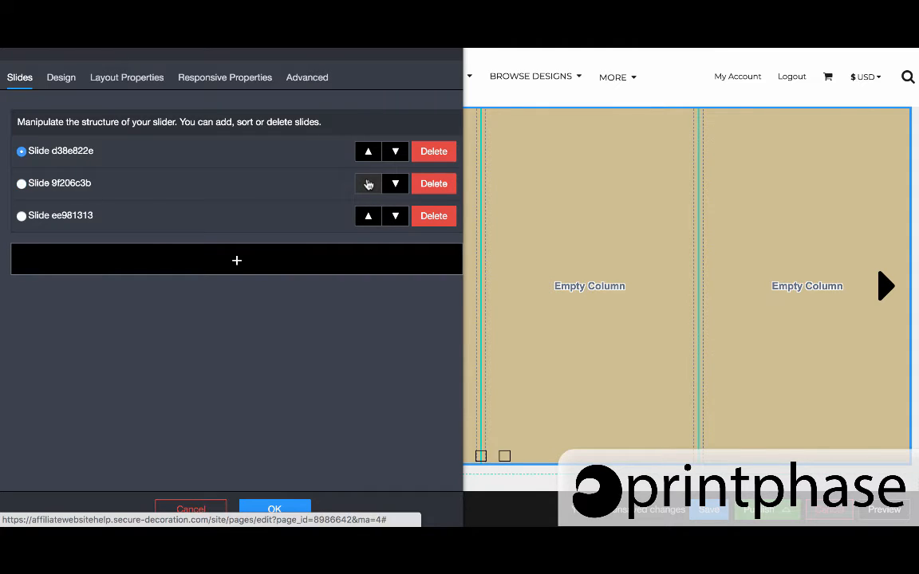
left_click(263, 508)
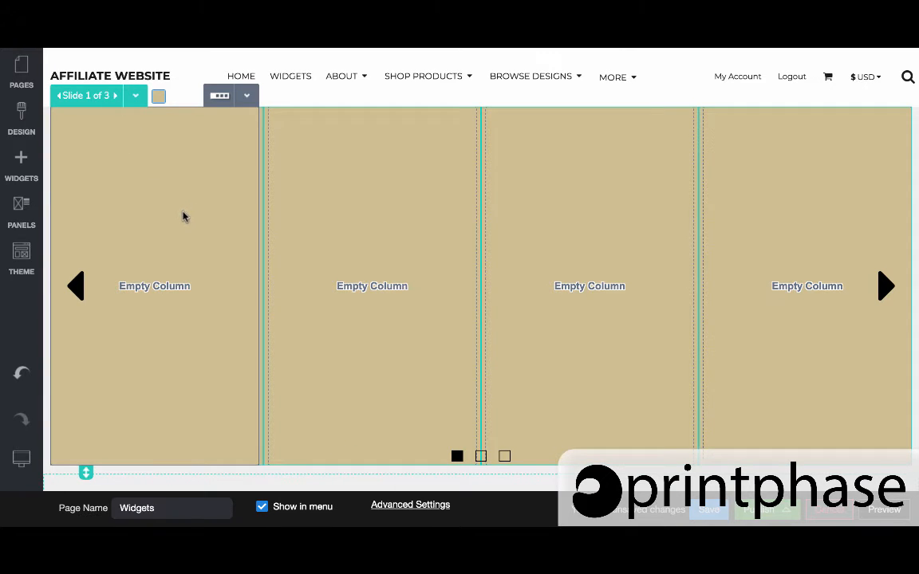
- Go through all three slides back to slide 1 to check their order, and open its options
left_click(117, 97)
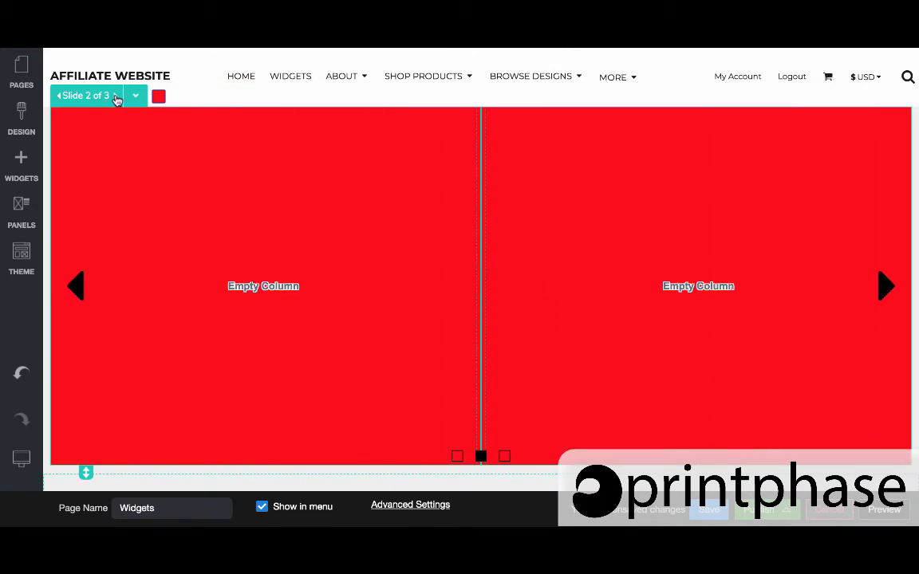
left_click(116, 97)
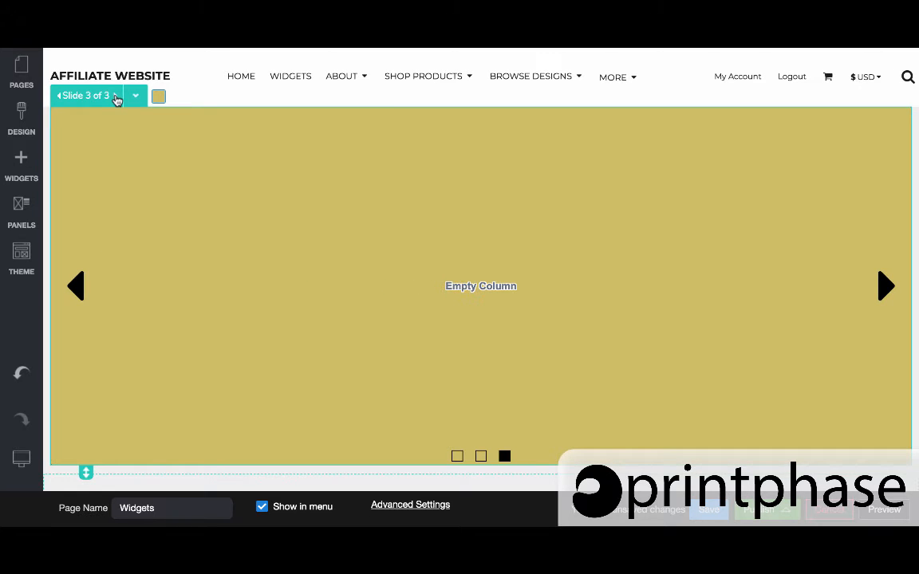
left_click(116, 97)
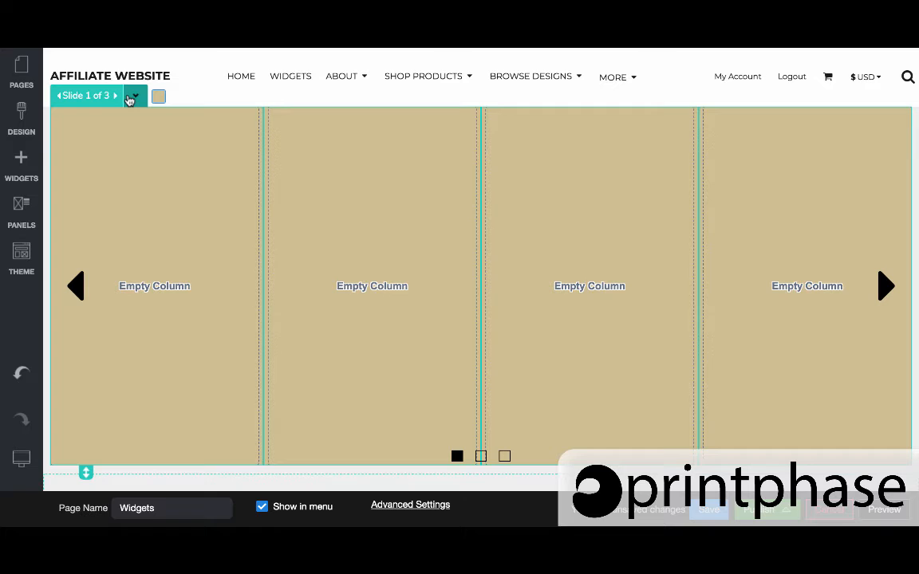
left_click(130, 97)
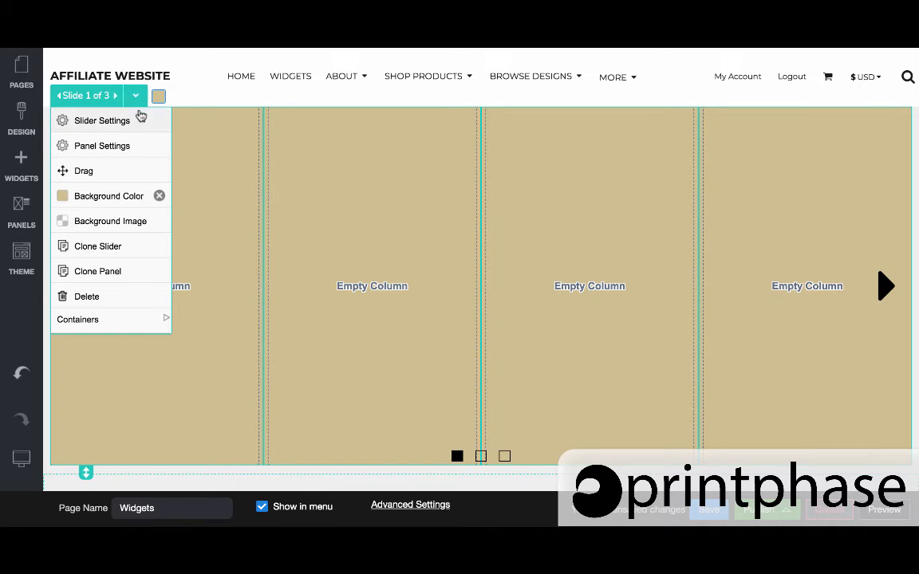